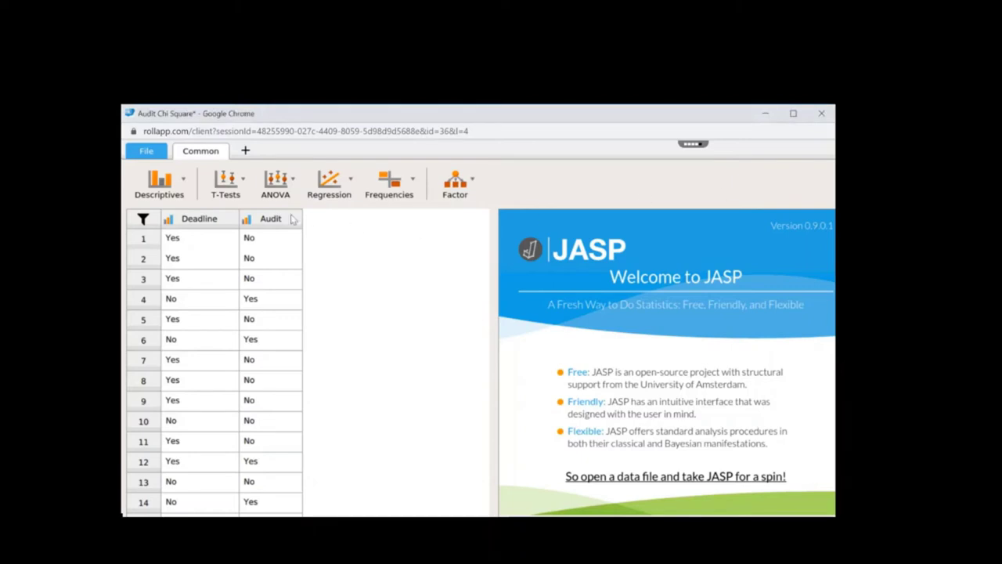
- Set the Audit and Deadline columns' measurement level to Nominal
{"action": "left_click", "coordinate": [246, 219]}
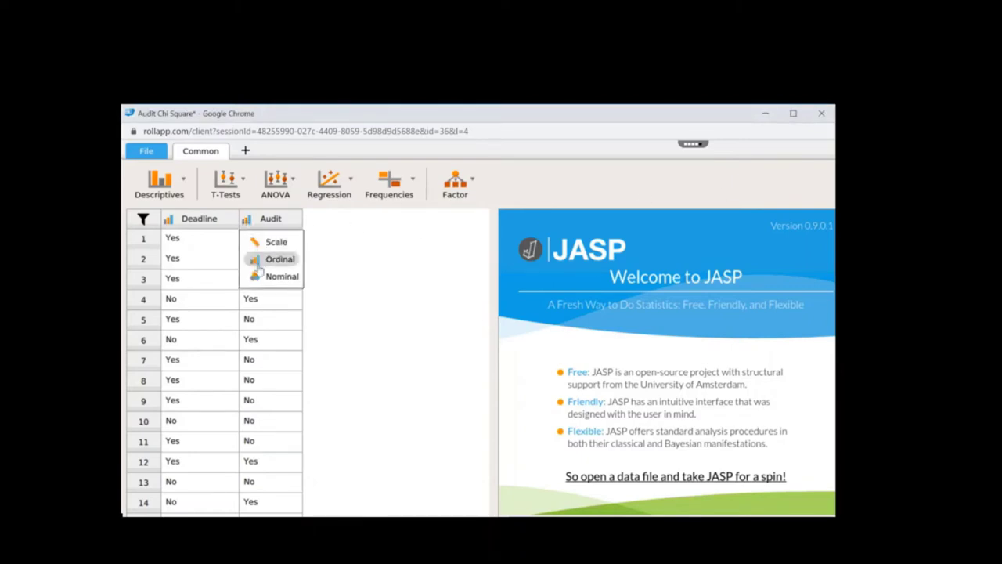
{"action": "left_click", "coordinate": [260, 276]}
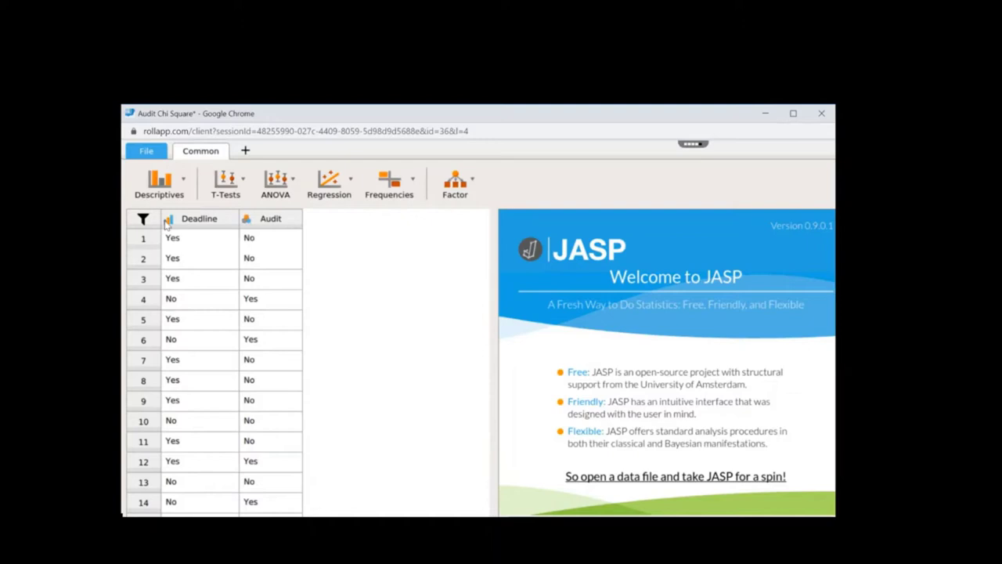
{"action": "left_click", "coordinate": [168, 220]}
{"action": "left_click", "coordinate": [180, 283]}
- Run a binomial test on Deadline: 21 Yes, 9 No of 30, p = 0.043
{"action": "left_click", "coordinate": [399, 189]}
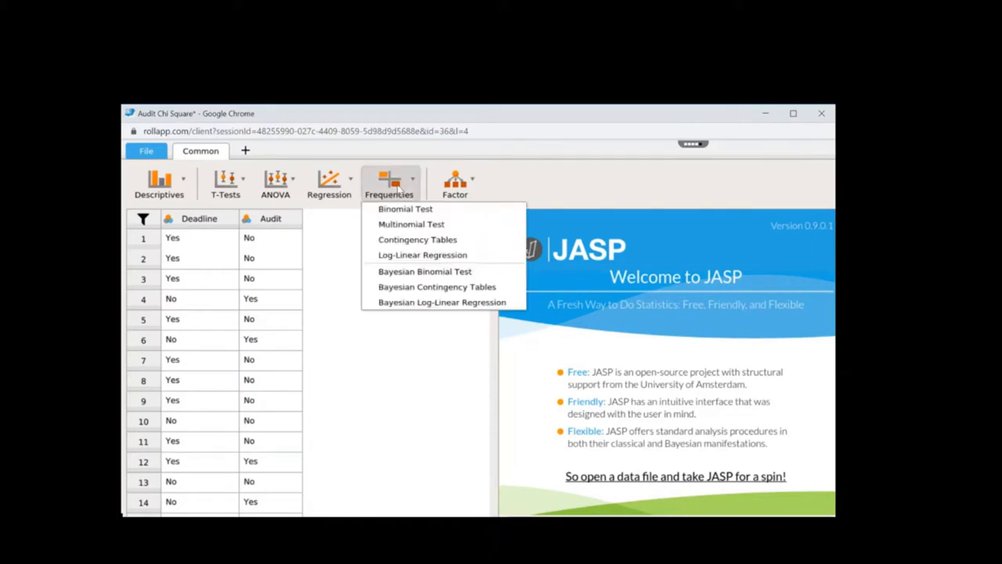
{"action": "left_click", "coordinate": [404, 210]}
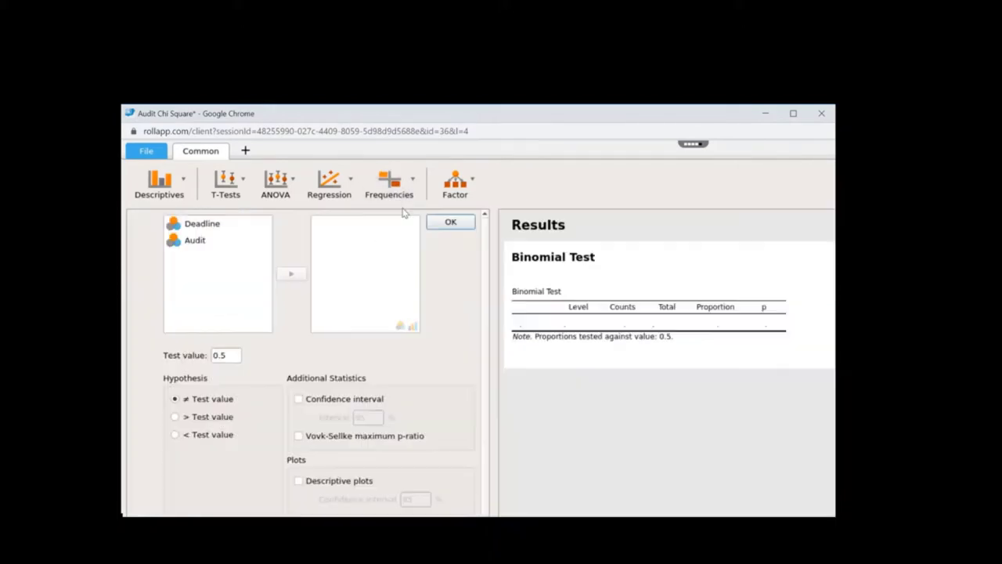
{"action": "left_click", "coordinate": [216, 227]}
{"action": "left_click", "coordinate": [291, 273]}
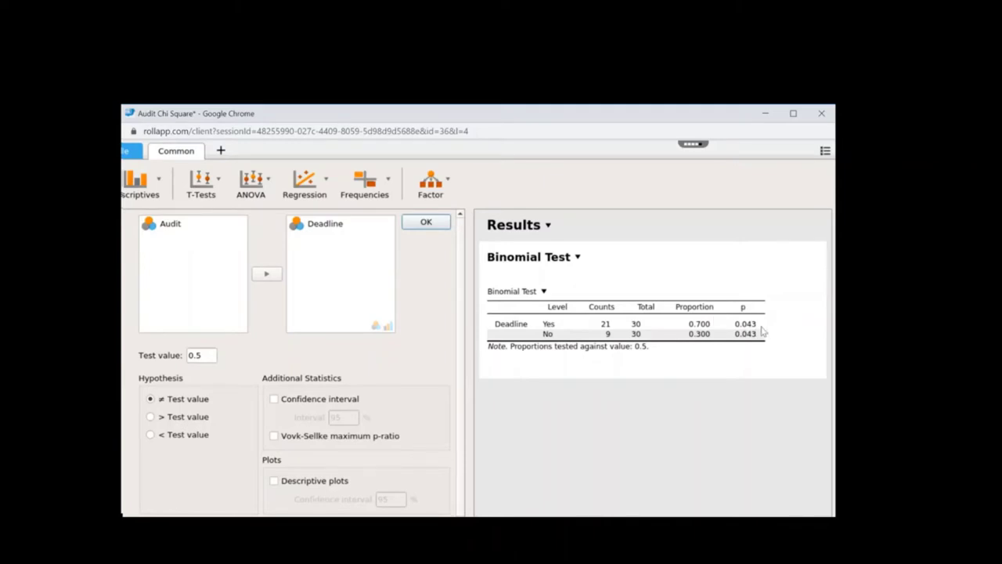
{"action": "left_click", "coordinate": [422, 223]}
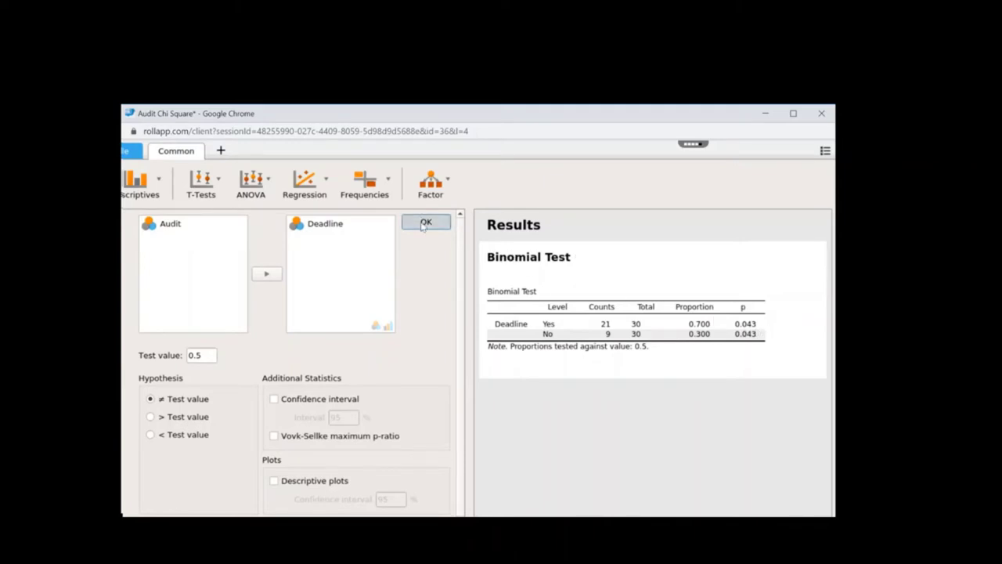
- Add a binomial test on Audit: 11 Yes, 19 No of 30, p = 0.200
{"action": "left_click", "coordinate": [376, 188]}
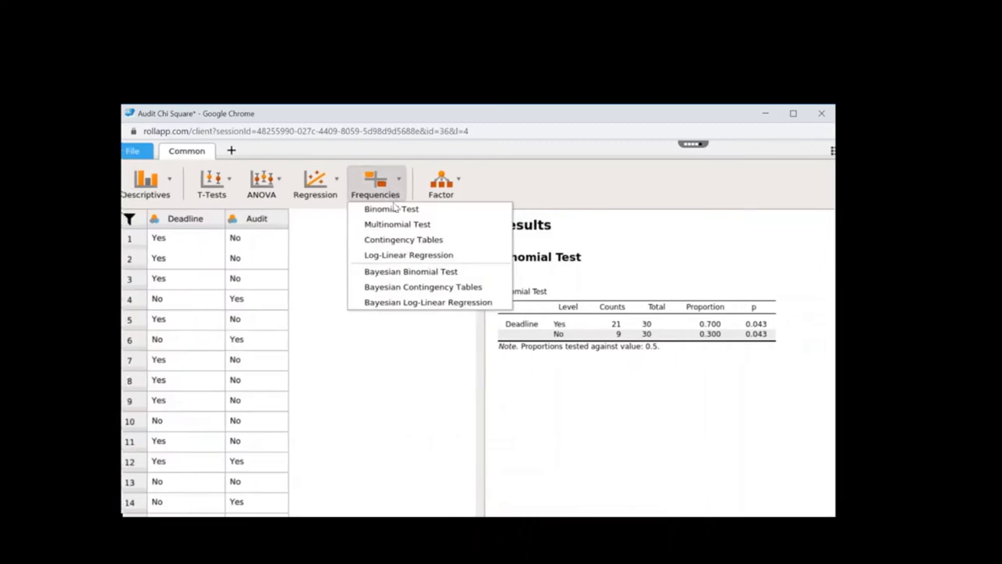
{"action": "left_click", "coordinate": [400, 210]}
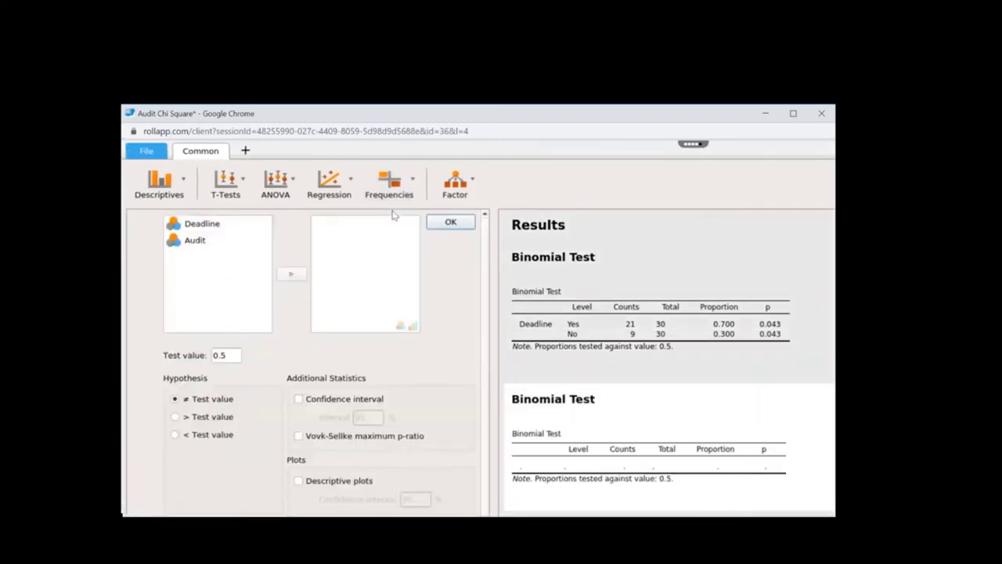
{"action": "left_click", "coordinate": [187, 242]}
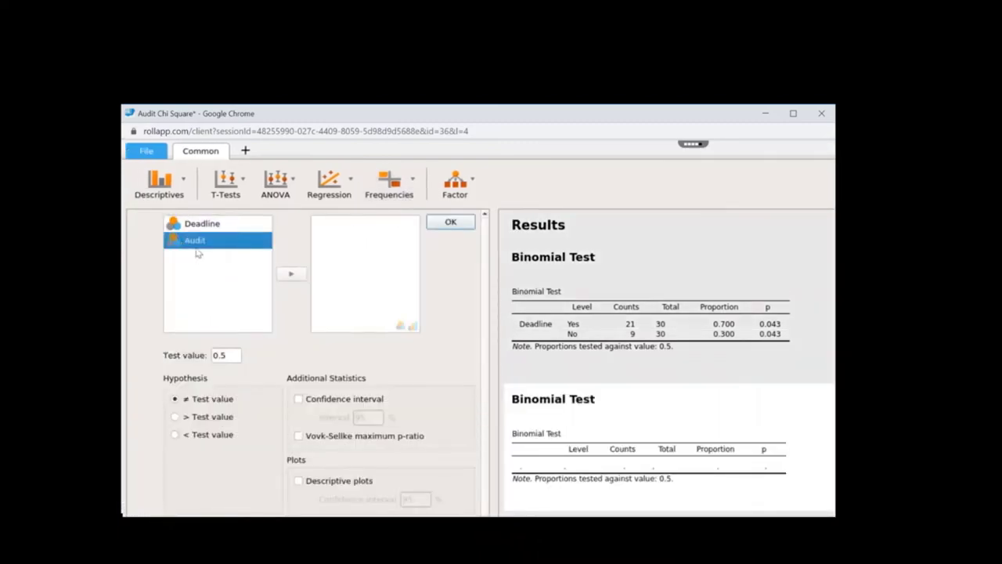
{"action": "left_click", "coordinate": [290, 275]}
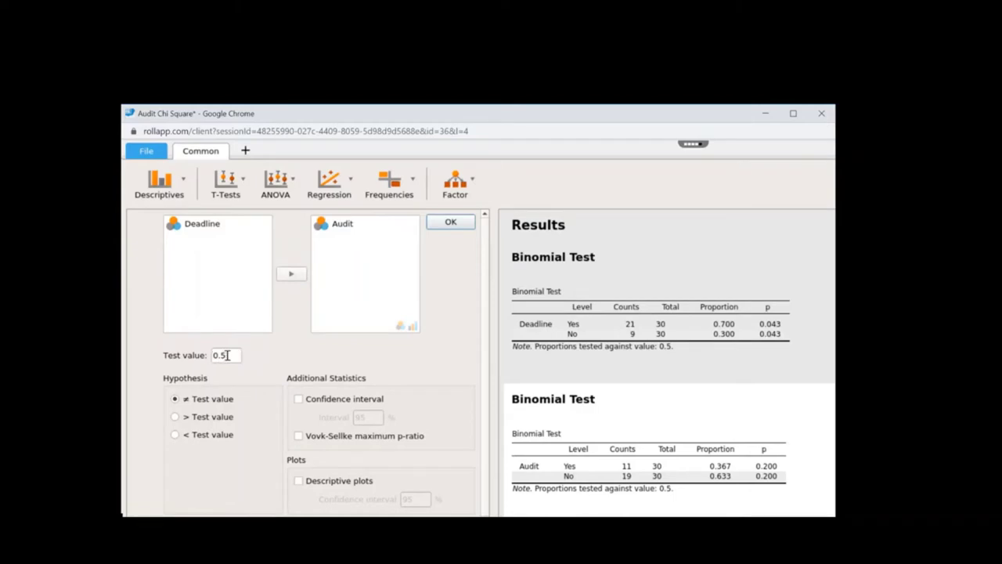
{"action": "left_click", "coordinate": [445, 227]}
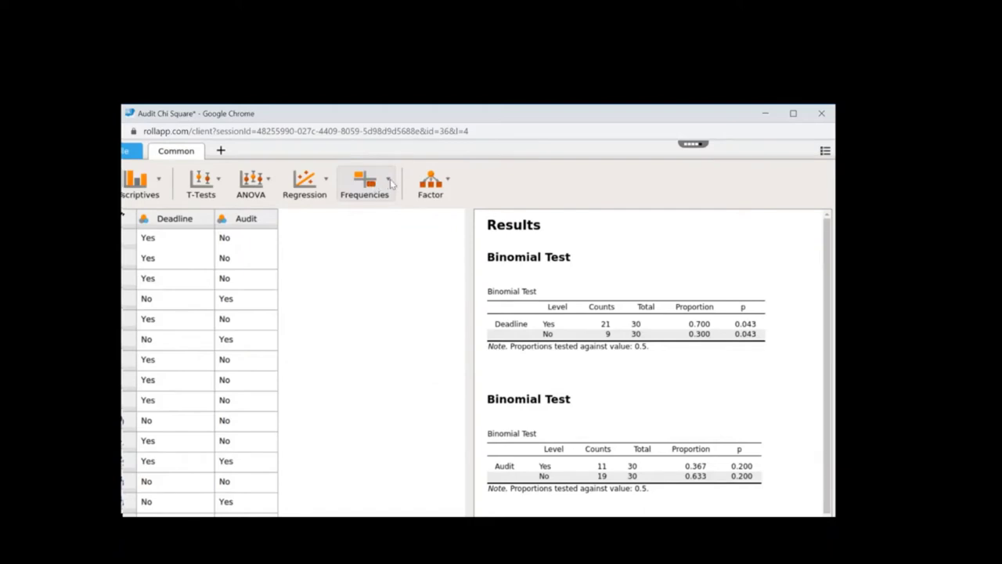
- Cross-tabulate Deadline (rows) by Audit (columns): χ² = 9.357, df 1, p = 0.002
{"action": "left_click", "coordinate": [390, 182]}
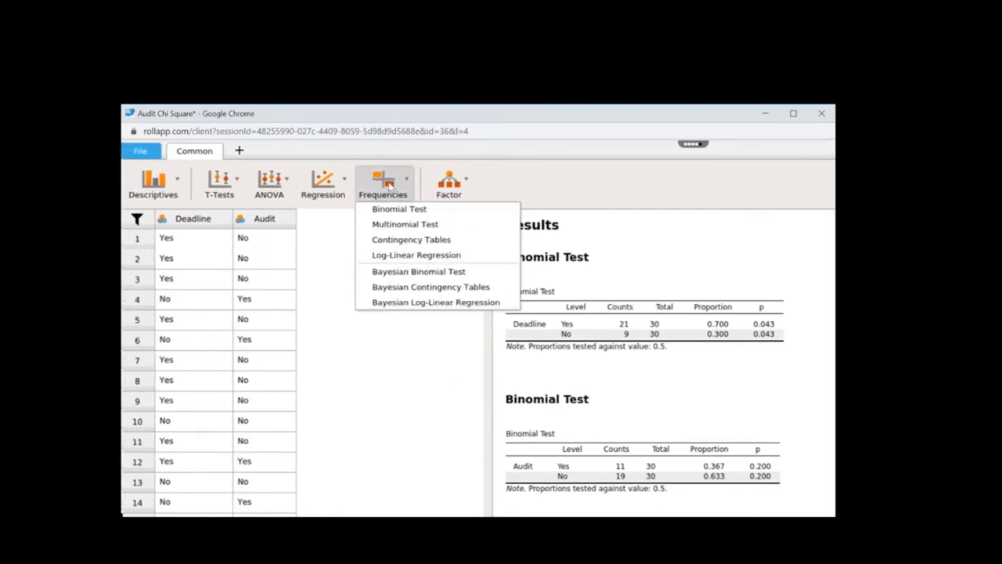
{"action": "left_click", "coordinate": [399, 240]}
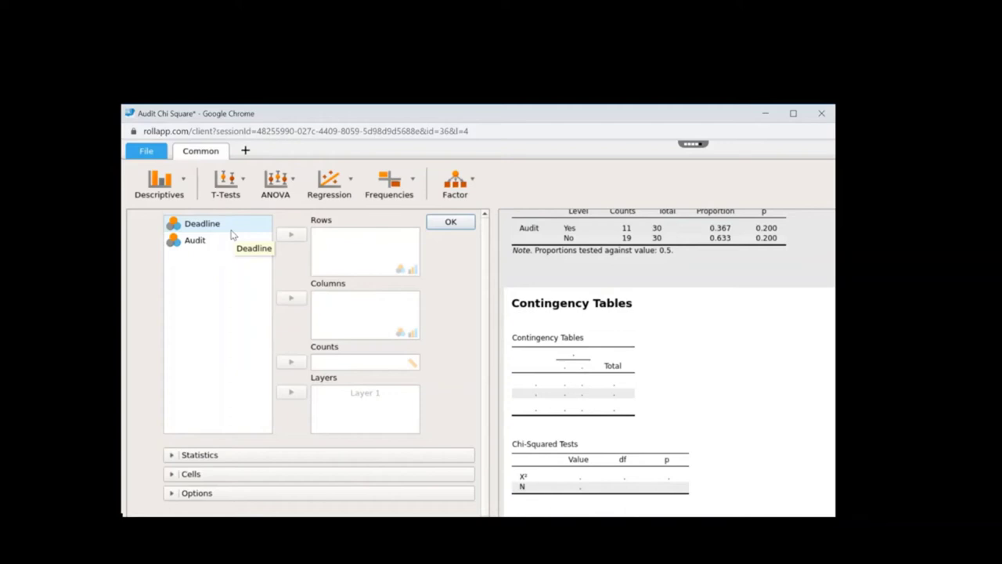
{"action": "left_click_drag", "start_coordinate": [232, 235], "coordinate": [203, 235]}
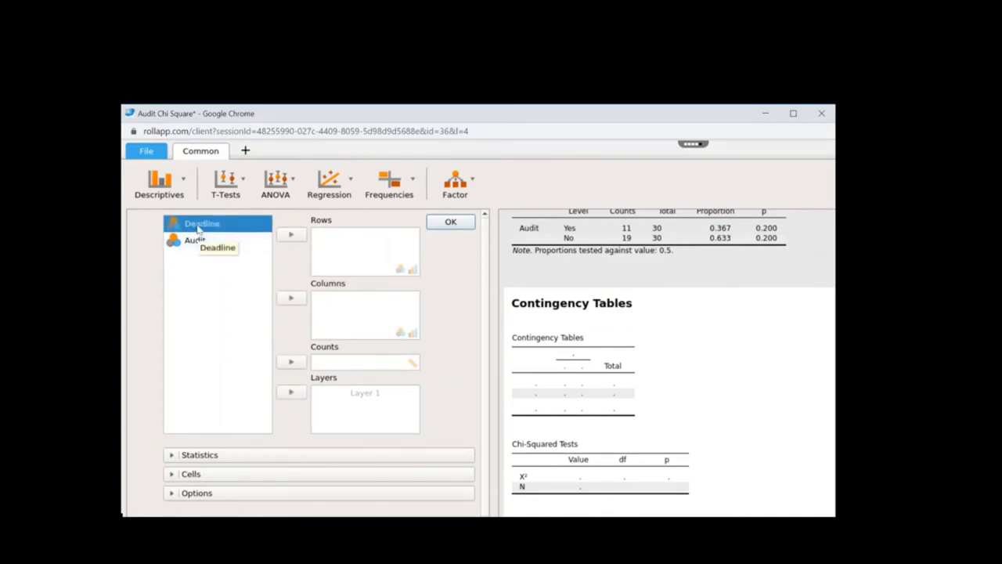
{"action": "left_click", "coordinate": [291, 234]}
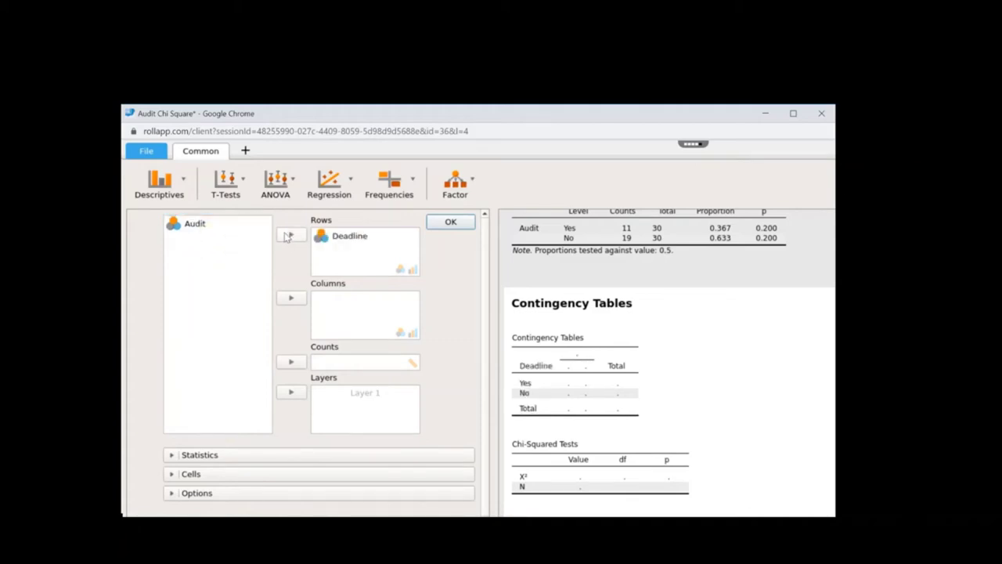
{"action": "left_click", "coordinate": [202, 226]}
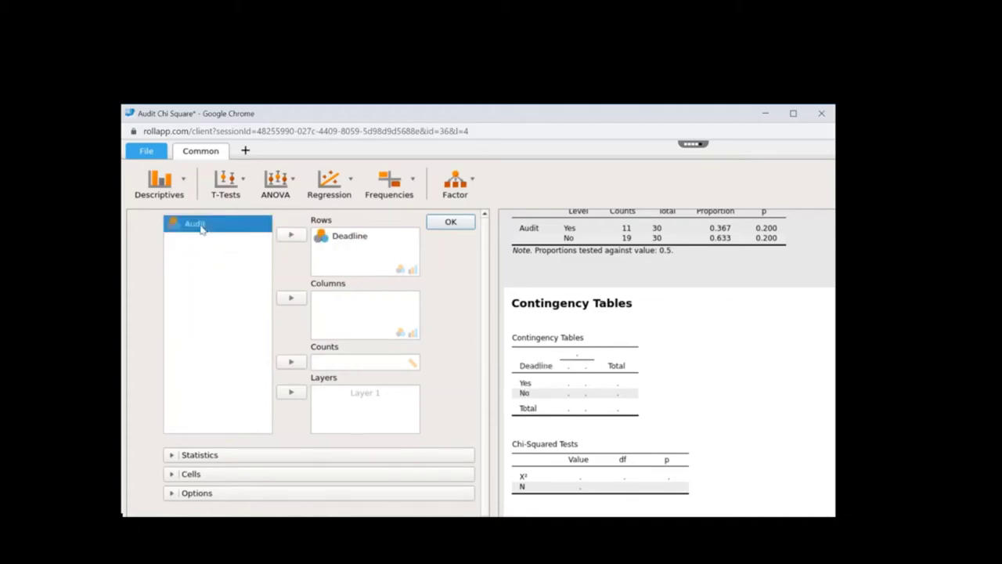
{"action": "left_click", "coordinate": [292, 300]}
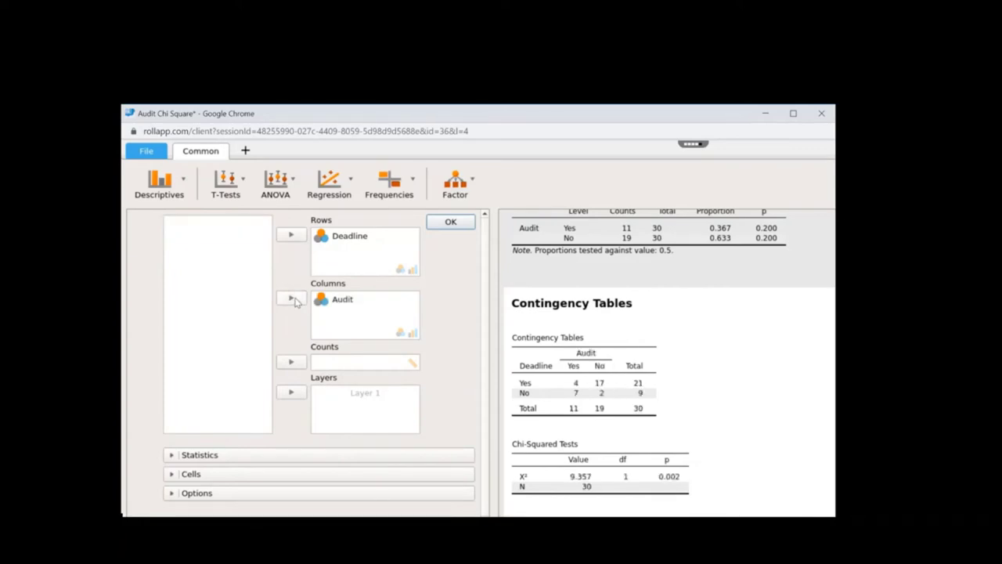
{"action": "left_click", "coordinate": [450, 223]}
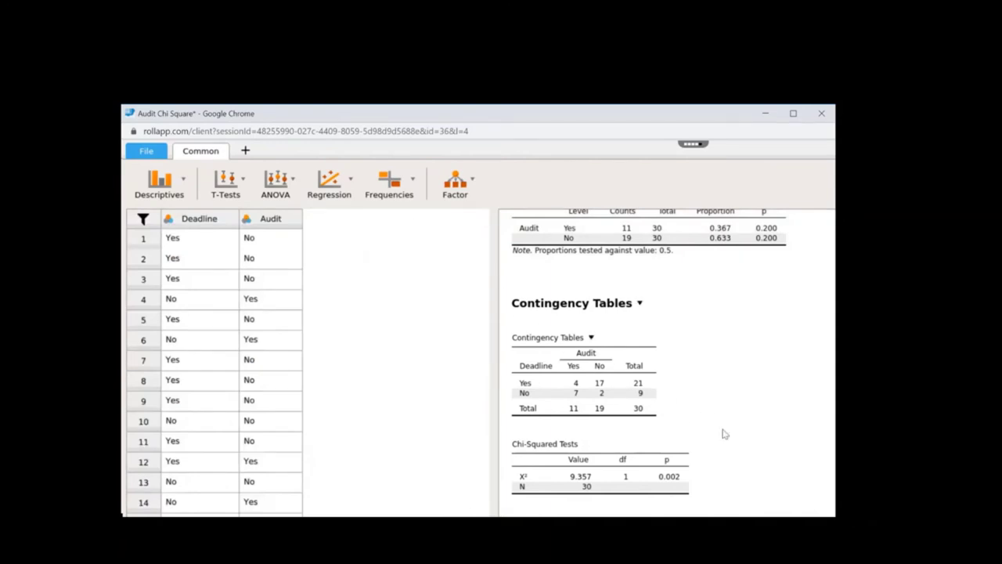
- Scroll down to review the contingency table totals (21, 9; 11, 19; N = 30)
{"action": "scroll", "coordinate": [567, 452], "scroll_direction": "down", "scroll_amount": 1}
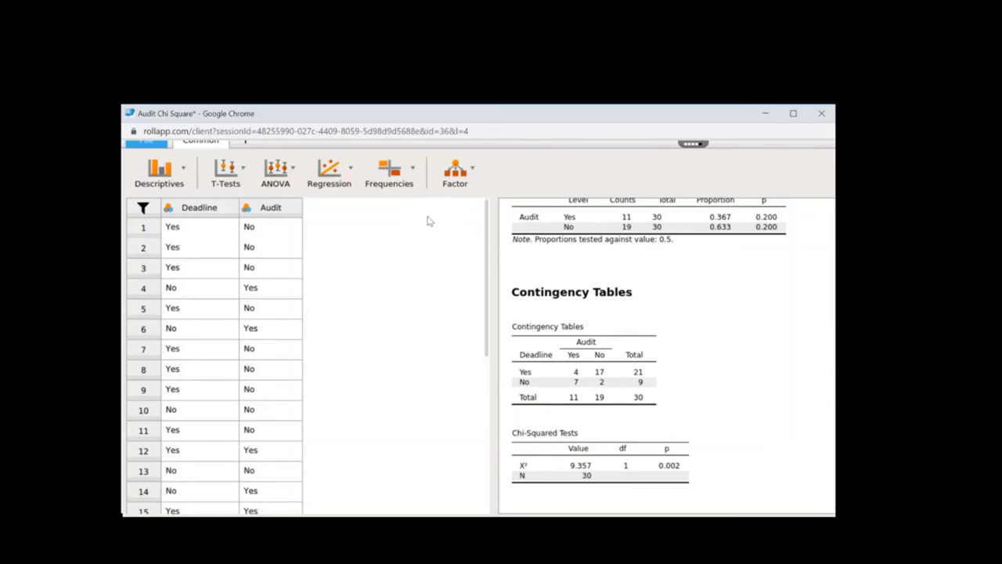
- Set up a new contingency table with Deadline in Rows and Audit in Columns
{"action": "left_click", "coordinate": [412, 187]}
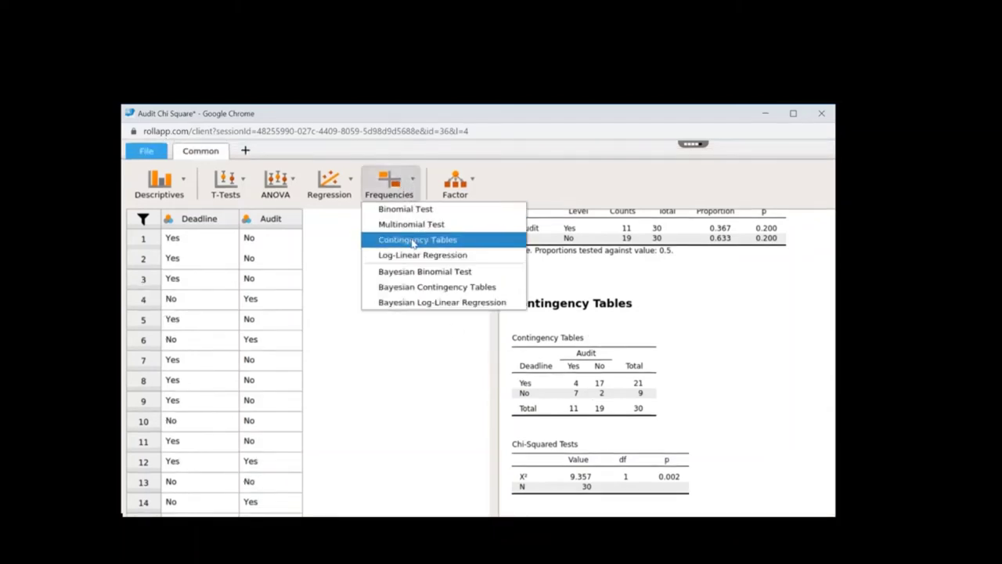
{"action": "left_click", "coordinate": [416, 240]}
{"action": "left_click", "coordinate": [231, 227]}
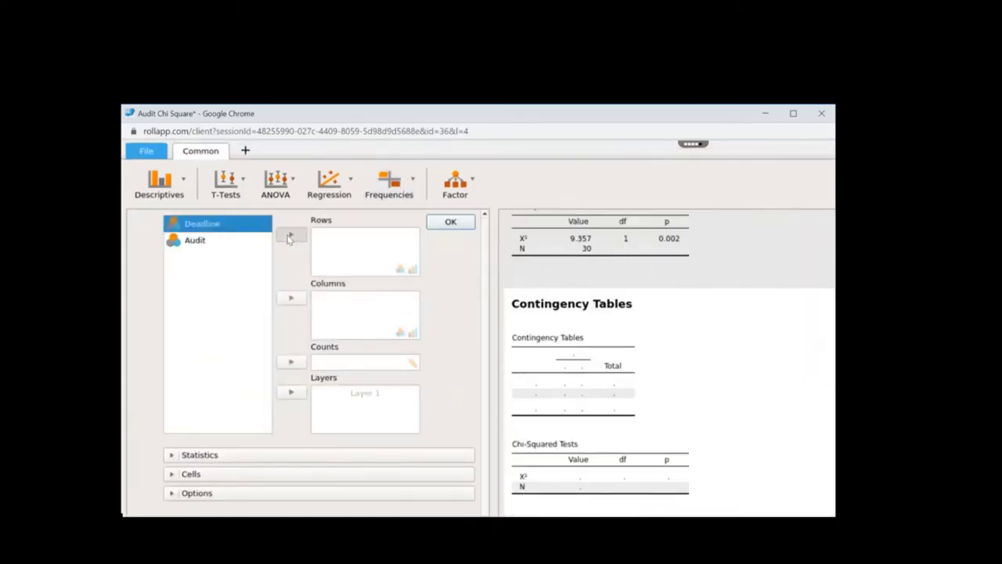
{"action": "double_click", "coordinate": [219, 231]}
{"action": "left_click", "coordinate": [290, 298]}
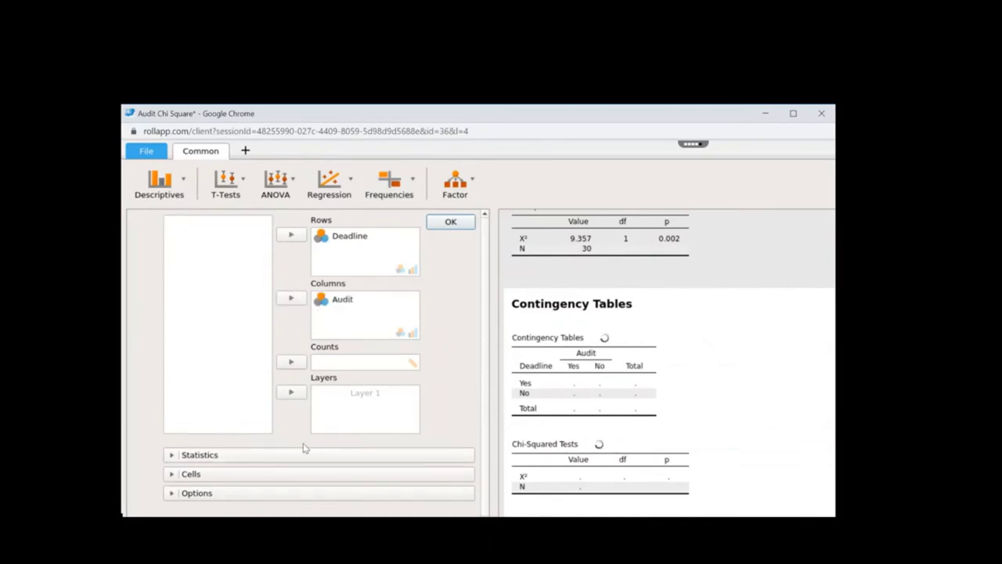
- Add row percentages to the table (19.0%/81.0% Yes, 77.8%/22.2% No)
{"action": "scroll", "coordinate": [283, 460], "scroll_direction": "down", "scroll_amount": 1}
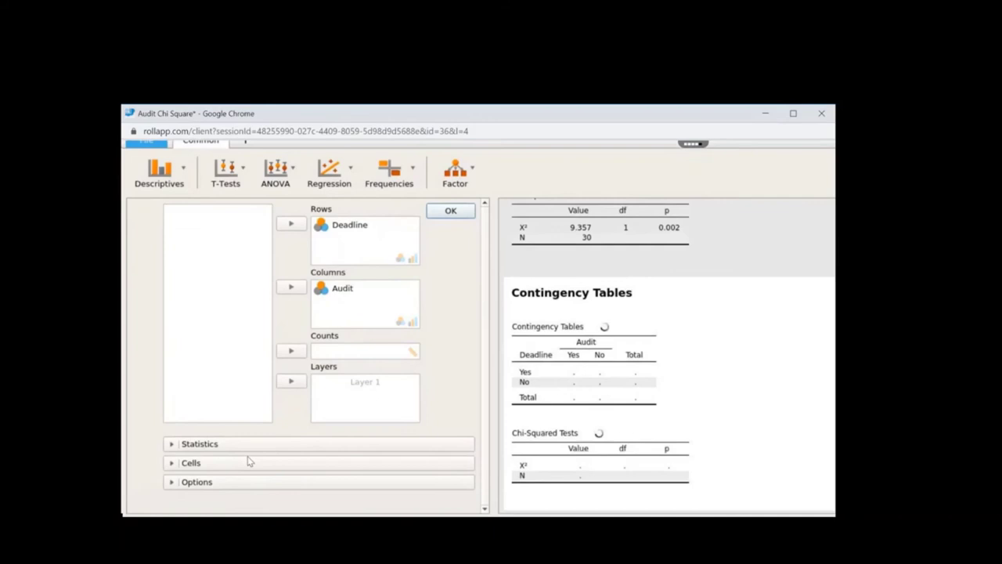
{"action": "left_click", "coordinate": [249, 466]}
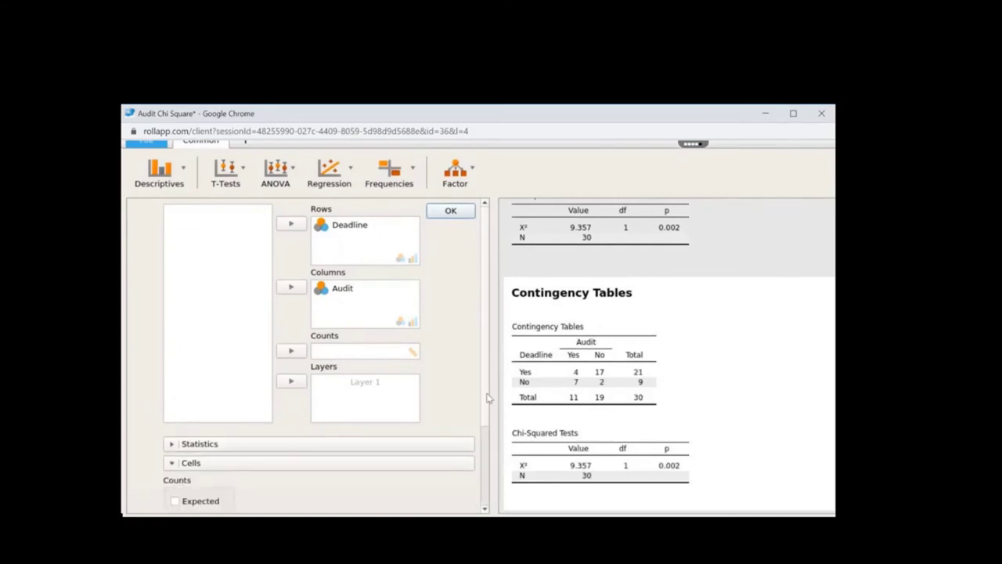
{"action": "left_click_drag", "start_coordinate": [489, 400], "coordinate": [488, 473]}
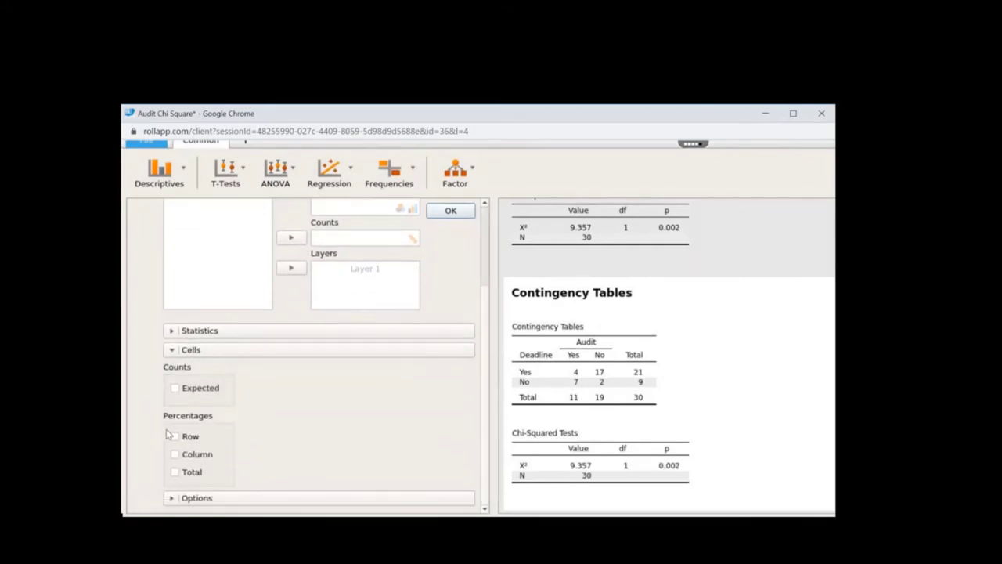
{"action": "left_click", "coordinate": [176, 437]}
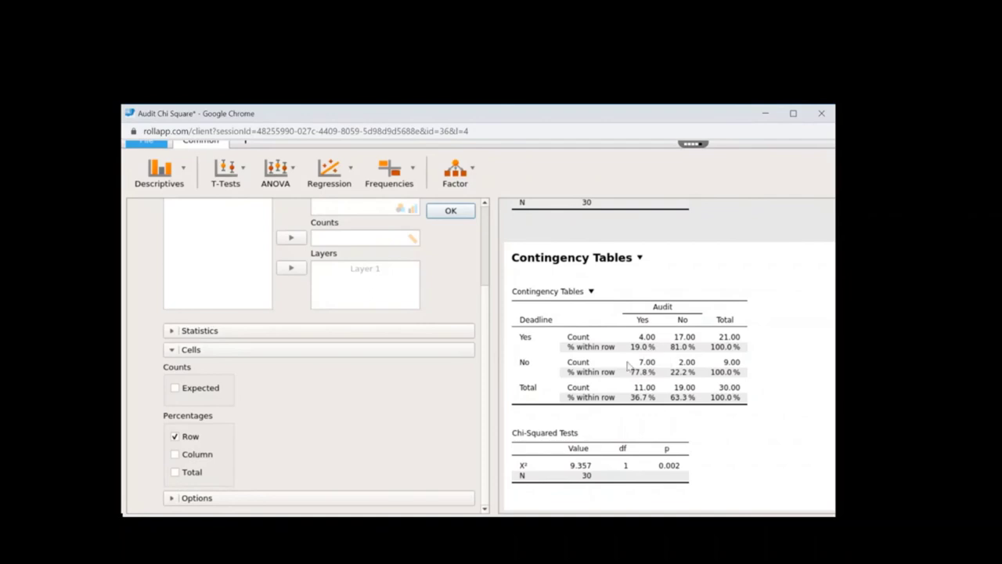
{"action": "left_click", "coordinate": [450, 211]}
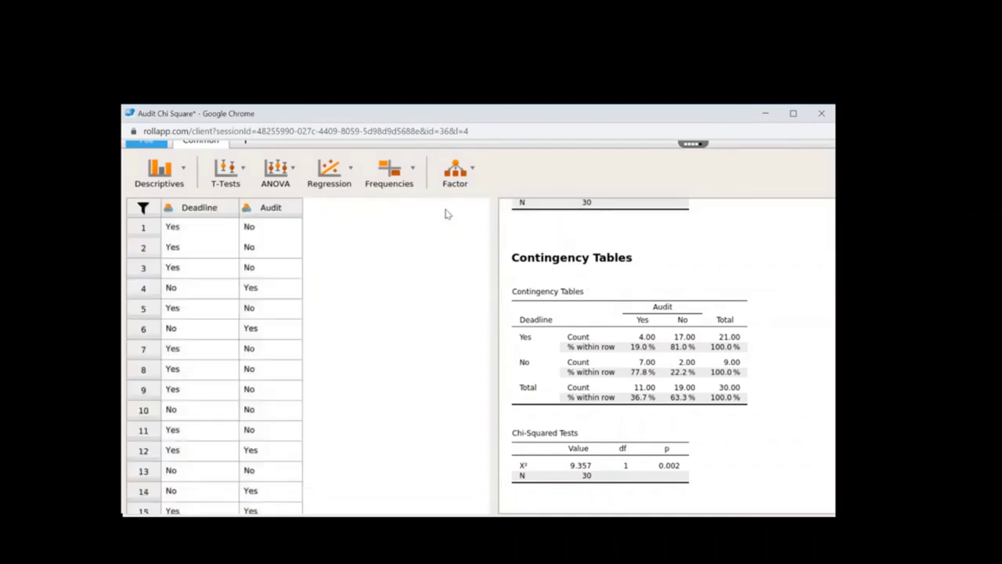
- Start Descriptive Statistics with Deadline as the variable and Audit as the split
{"action": "left_click", "coordinate": [176, 183]}
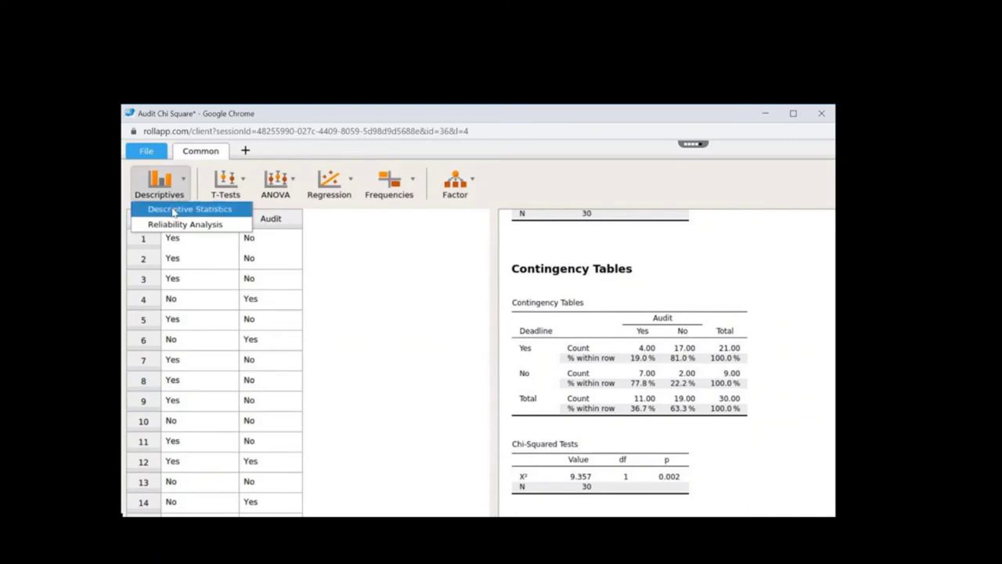
{"action": "left_click", "coordinate": [174, 209]}
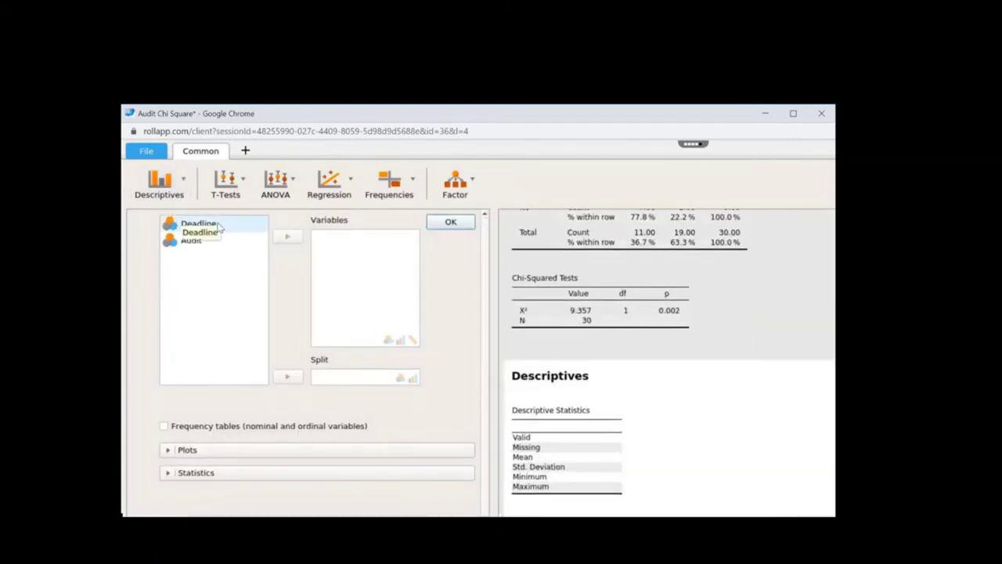
{"action": "left_click", "coordinate": [205, 224]}
{"action": "left_click", "coordinate": [288, 236]}
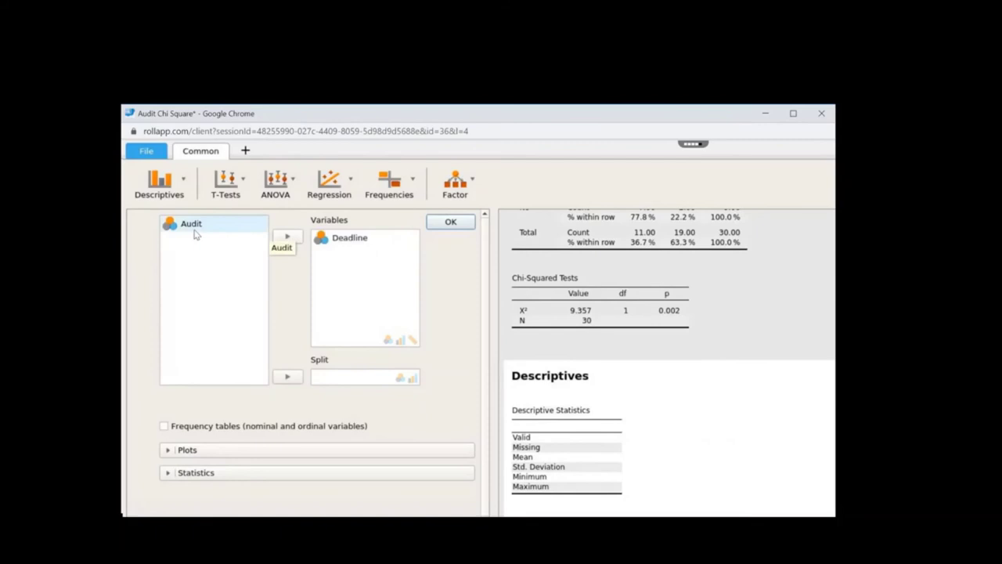
{"action": "left_click", "coordinate": [195, 233]}
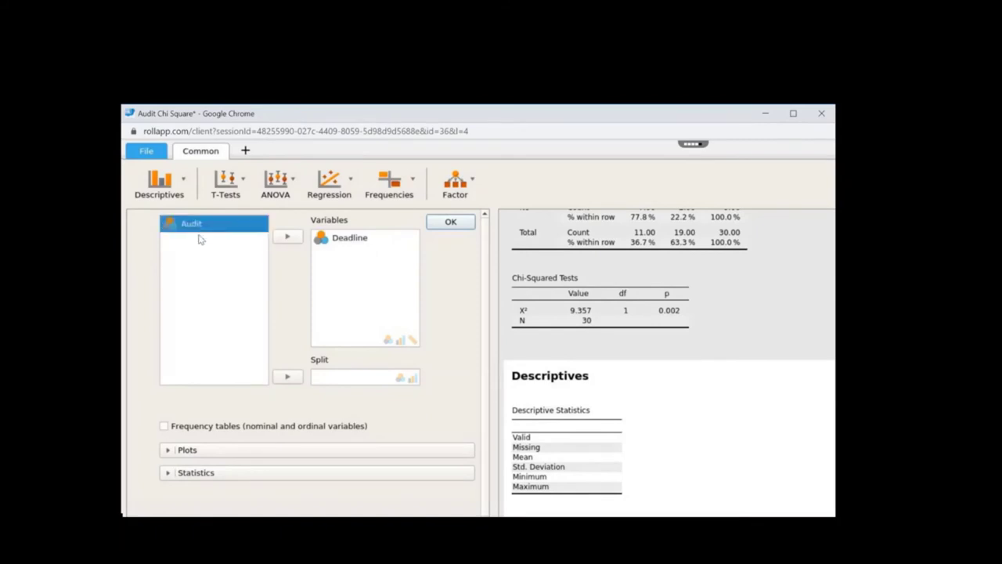
{"action": "left_click", "coordinate": [287, 378]}
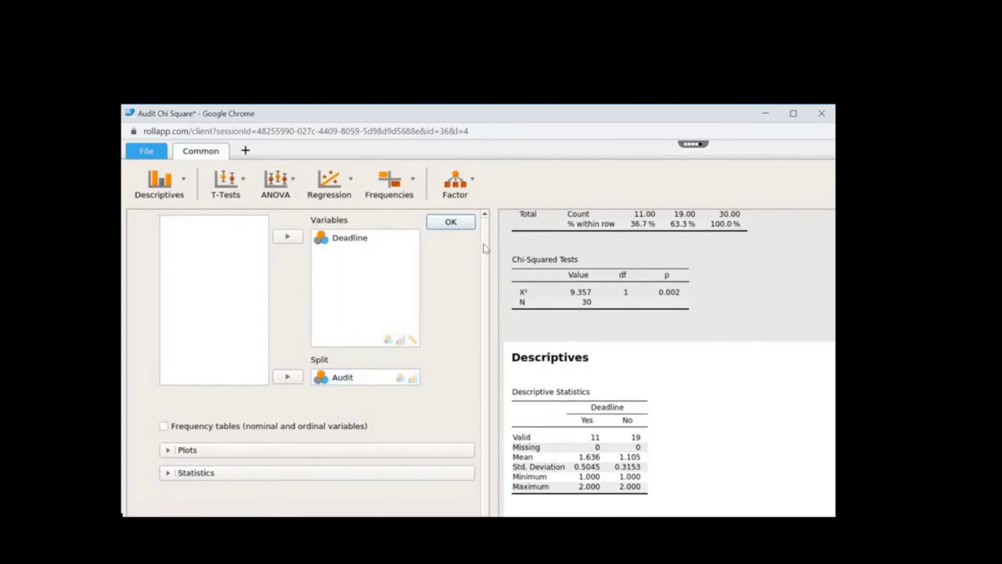
- Swap roles so Audit is described and split by Deadline, then expand Plots
{"action": "left_click", "coordinate": [350, 239]}
{"action": "left_click", "coordinate": [288, 236]}
{"action": "left_click", "coordinate": [344, 377]}
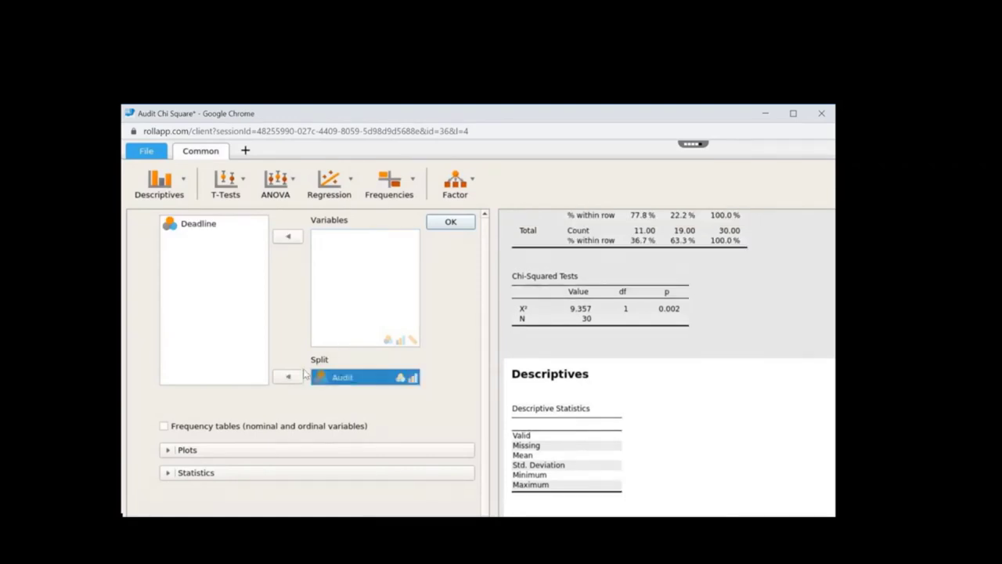
{"action": "left_click", "coordinate": [288, 376]}
{"action": "left_click", "coordinate": [197, 240]}
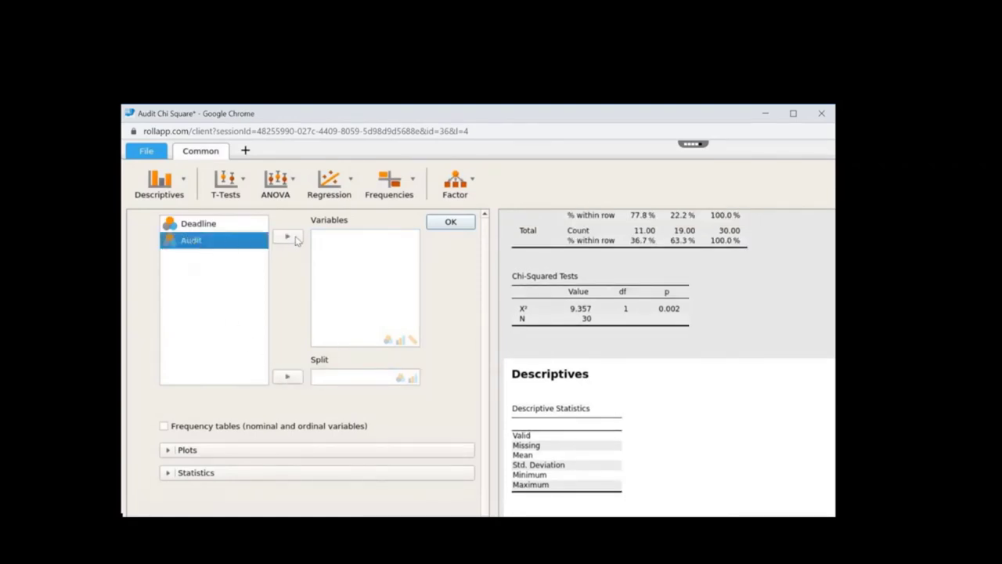
{"action": "left_click", "coordinate": [287, 235]}
{"action": "left_click", "coordinate": [197, 226]}
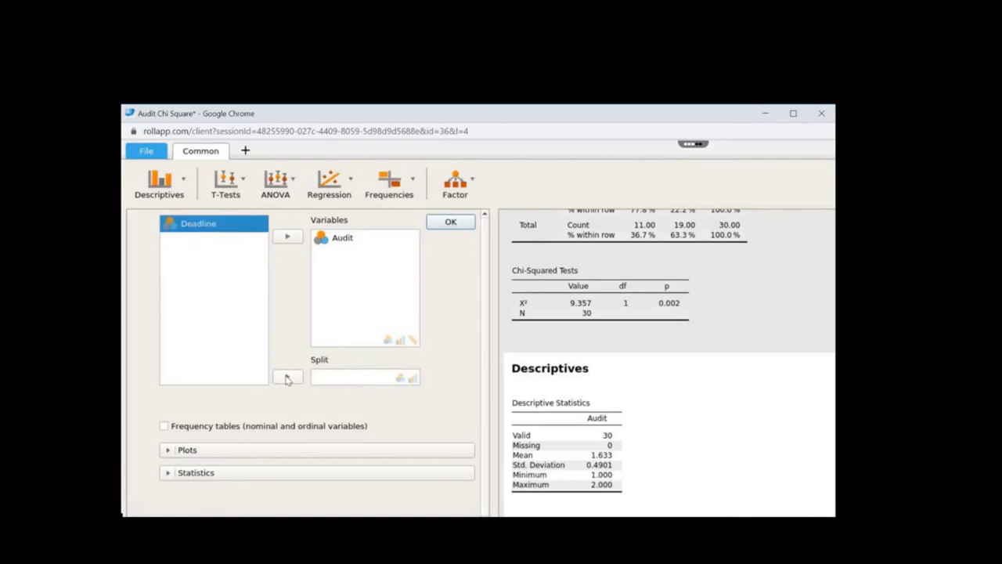
{"action": "left_click", "coordinate": [287, 377]}
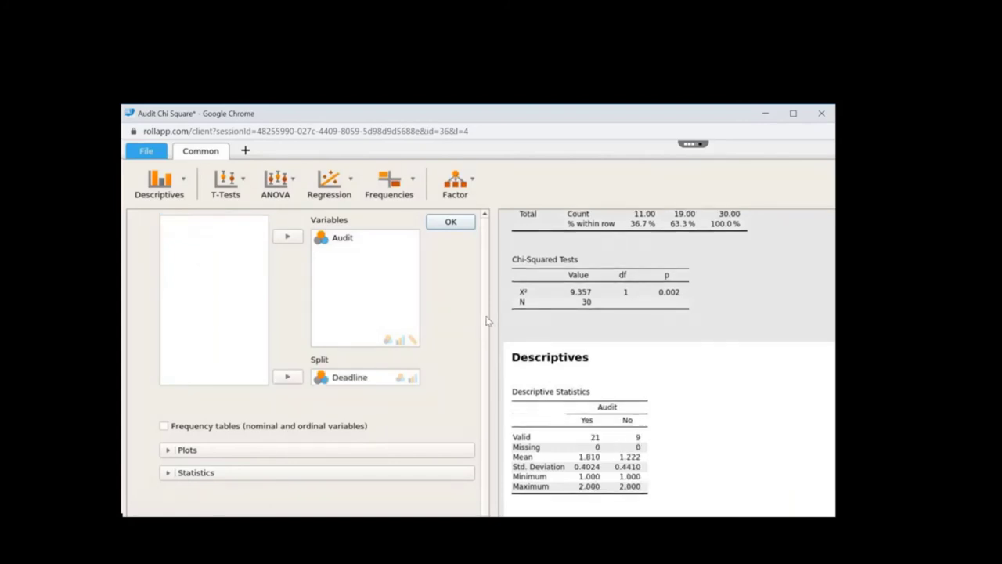
{"action": "left_click", "coordinate": [190, 456]}
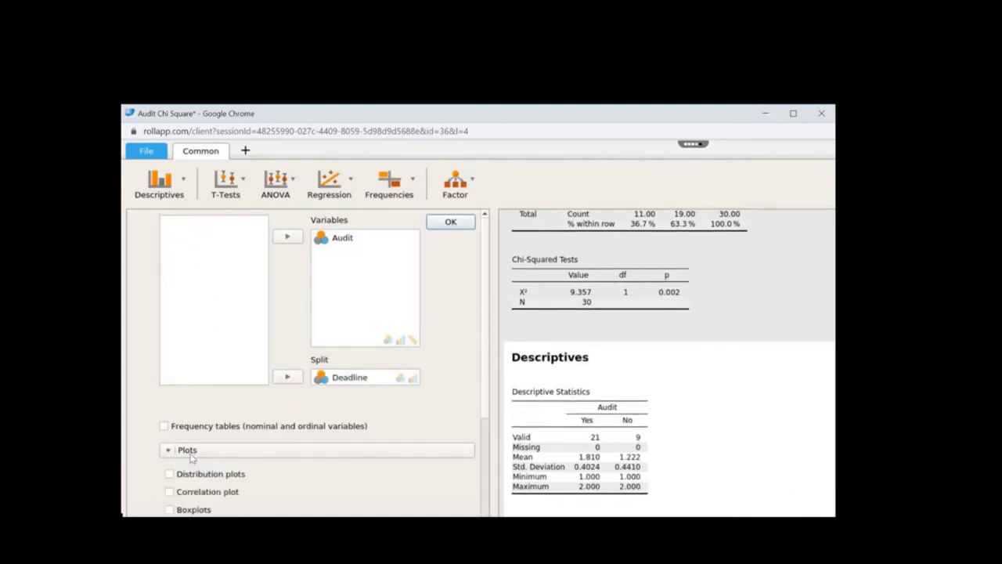
- Add distribution plots of Audit for each Deadline group and review the output
{"action": "scroll", "coordinate": [192, 473], "scroll_direction": "down", "scroll_amount": 1}
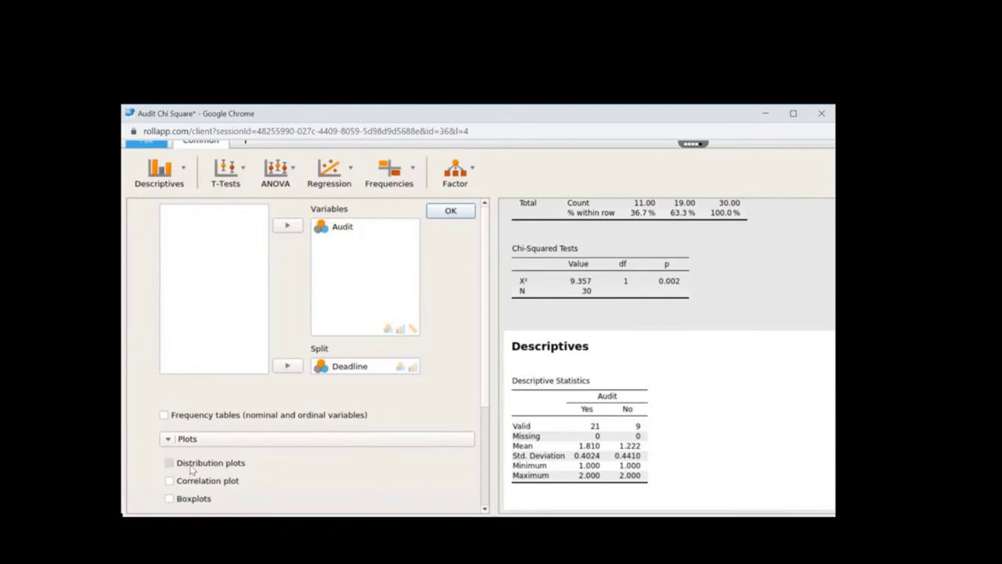
{"action": "left_click", "coordinate": [191, 468]}
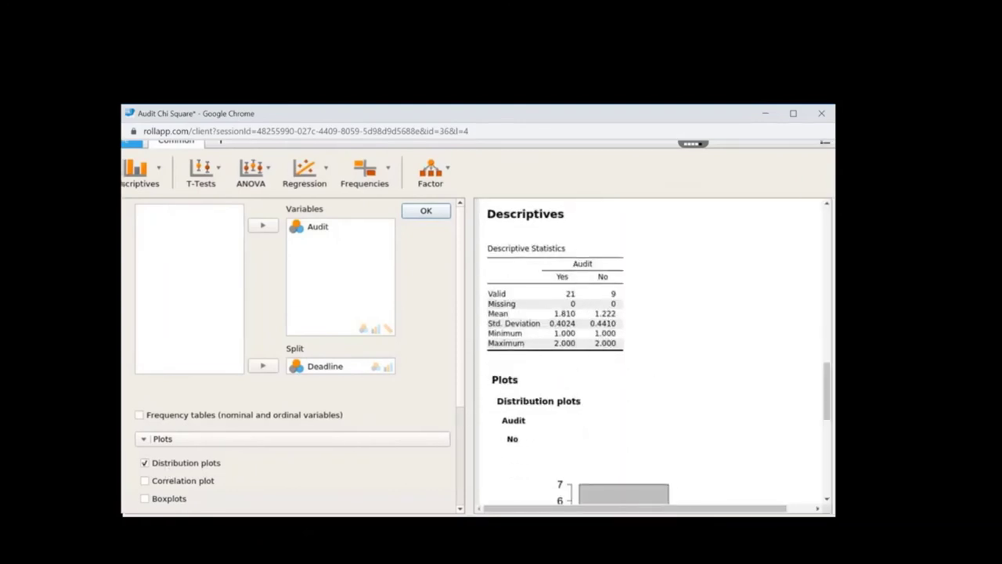
{"action": "left_click_drag", "start_coordinate": [828, 377], "coordinate": [831, 401]}
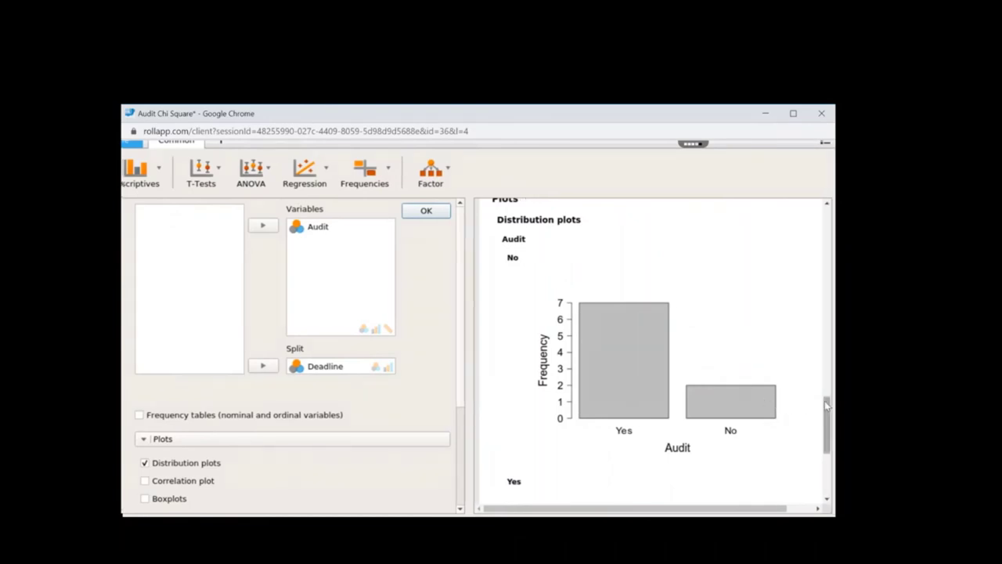
{"action": "left_click_drag", "start_coordinate": [826, 406], "coordinate": [832, 448]}
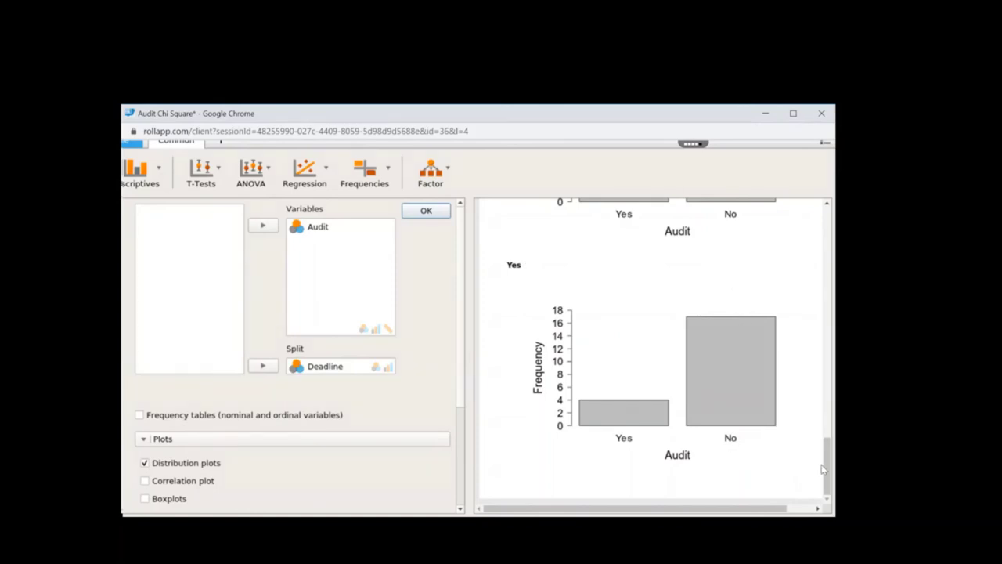
{"action": "left_click_drag", "start_coordinate": [829, 466], "coordinate": [816, 335]}
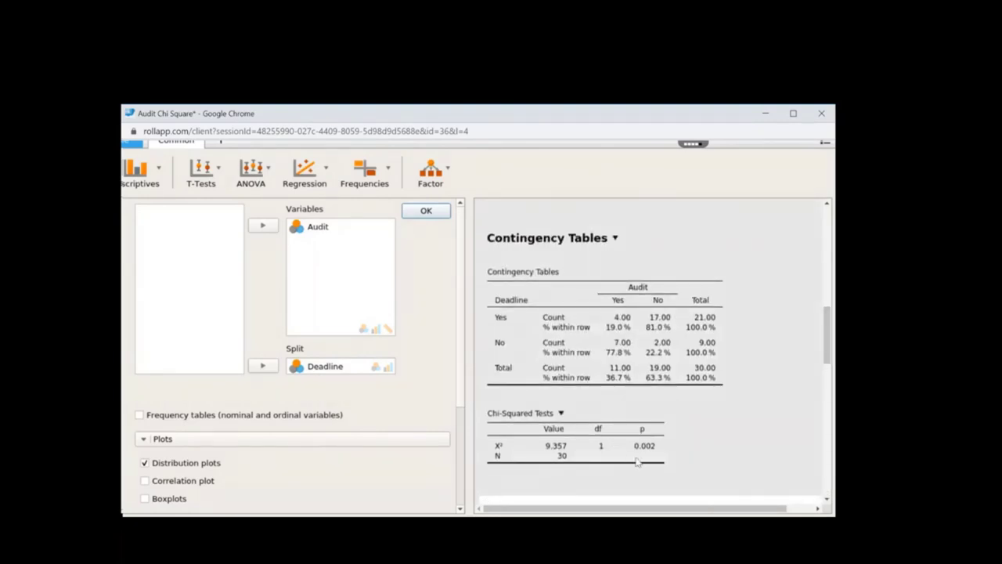